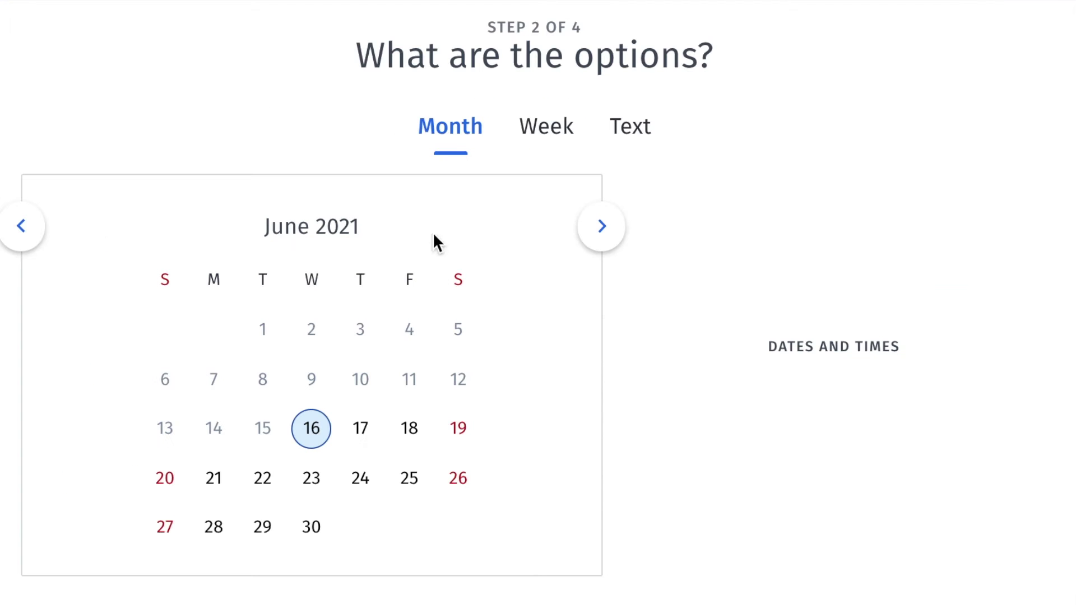
Step: Select June 19, 20 and 21, then July 18, 2021 in the month calendar
{"action": "left_click", "coordinate": [459, 425]}
{"action": "left_click", "coordinate": [164, 474]}
{"action": "left_click", "coordinate": [212, 475]}
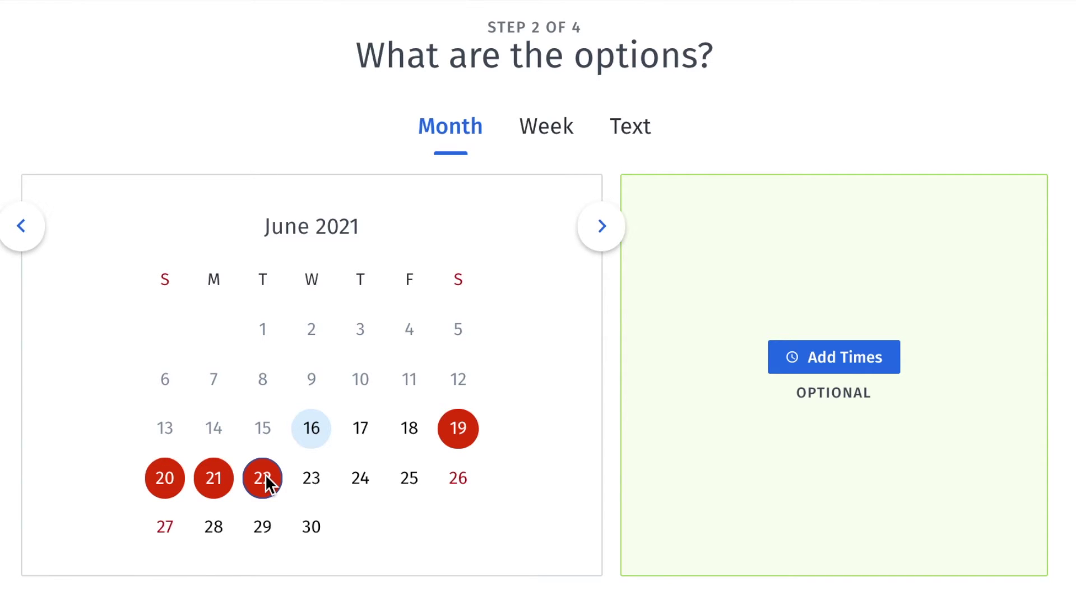
{"action": "left_click", "coordinate": [602, 235]}
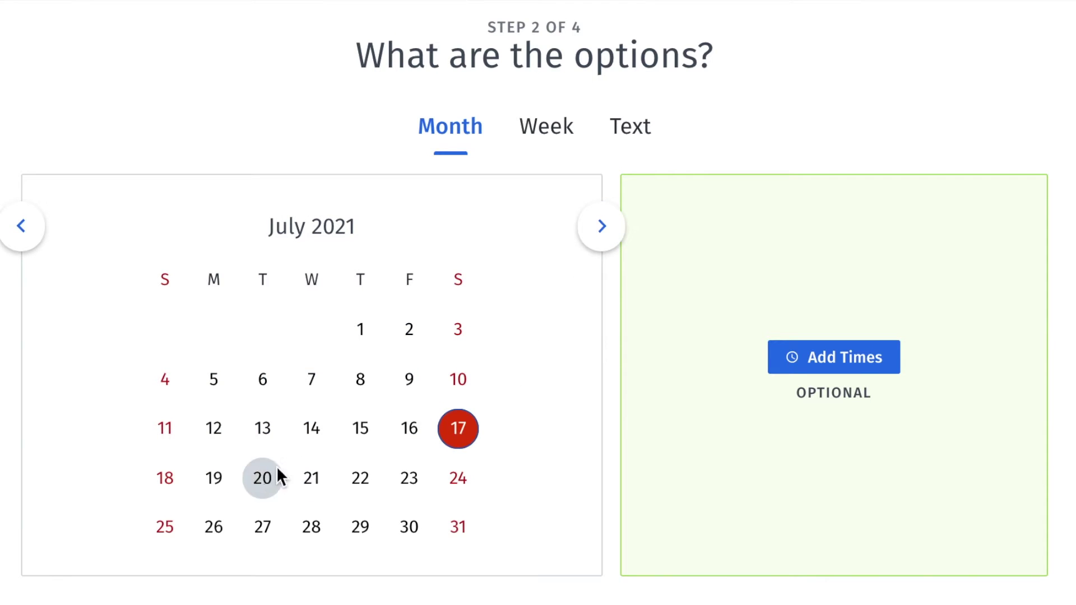
{"action": "left_click", "coordinate": [166, 478]}
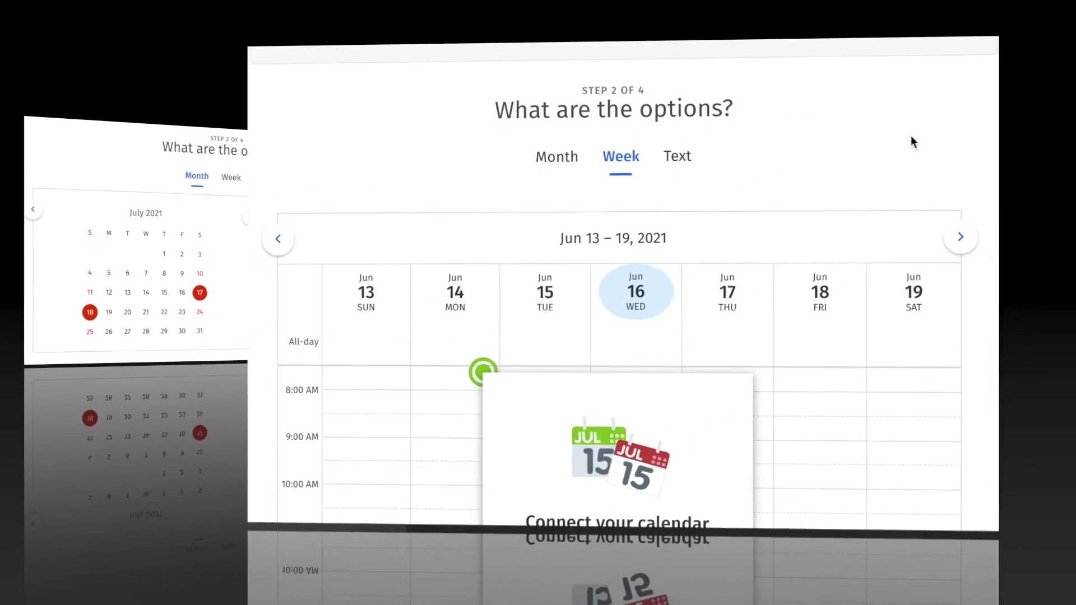
Step: Add all-day week options for Saturday June 19 through Tuesday June 22
{"action": "scroll", "coordinate": [901, 128], "scroll_direction": "down", "scroll_amount": 3}
{"action": "scroll", "coordinate": [901, 127], "scroll_direction": "down", "scroll_amount": 3}
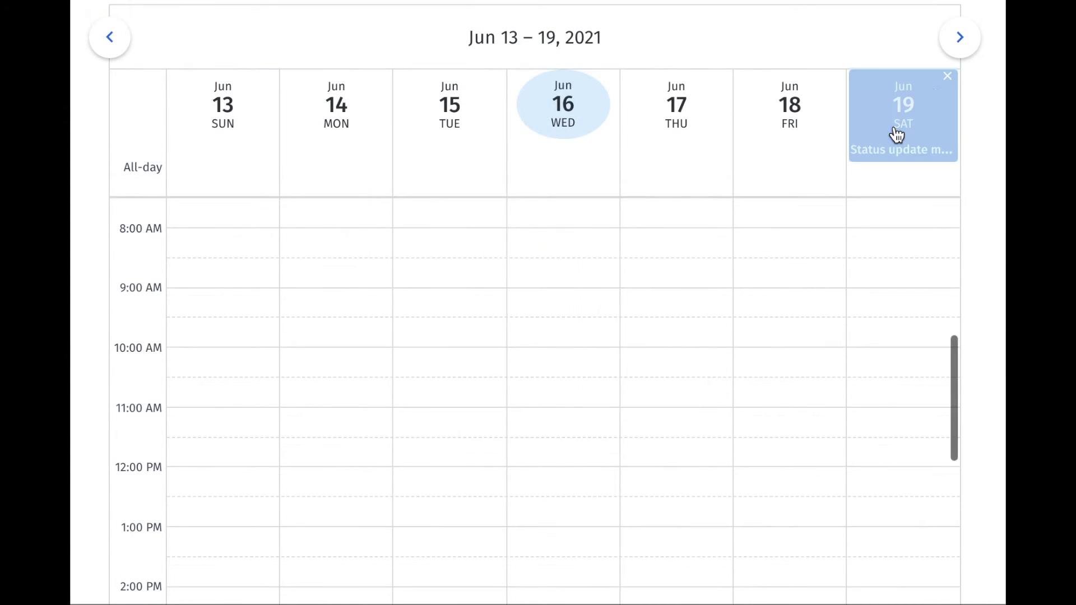
{"action": "left_click", "coordinate": [896, 134]}
{"action": "left_click", "coordinate": [960, 37]}
{"action": "left_click", "coordinate": [223, 106]}
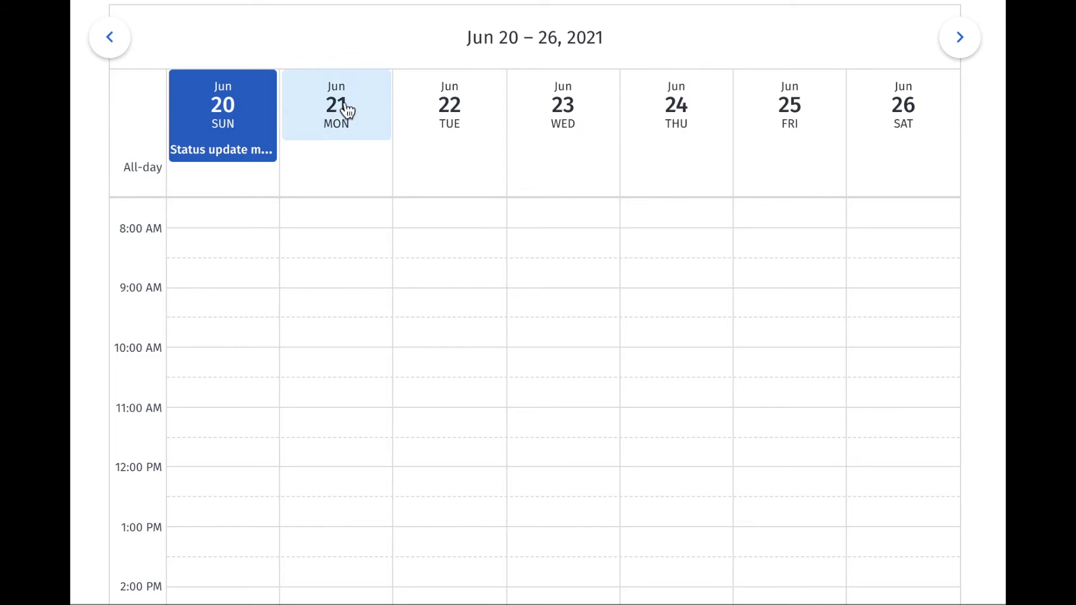
{"action": "left_click", "coordinate": [344, 108]}
{"action": "left_click", "coordinate": [446, 113]}
Step: Advance to July and add all-day options for Saturday July 17 and Sunday July 18
{"action": "left_click", "coordinate": [959, 37]}
{"action": "left_click", "coordinate": [959, 37]}
{"action": "left_click", "coordinate": [963, 39]}
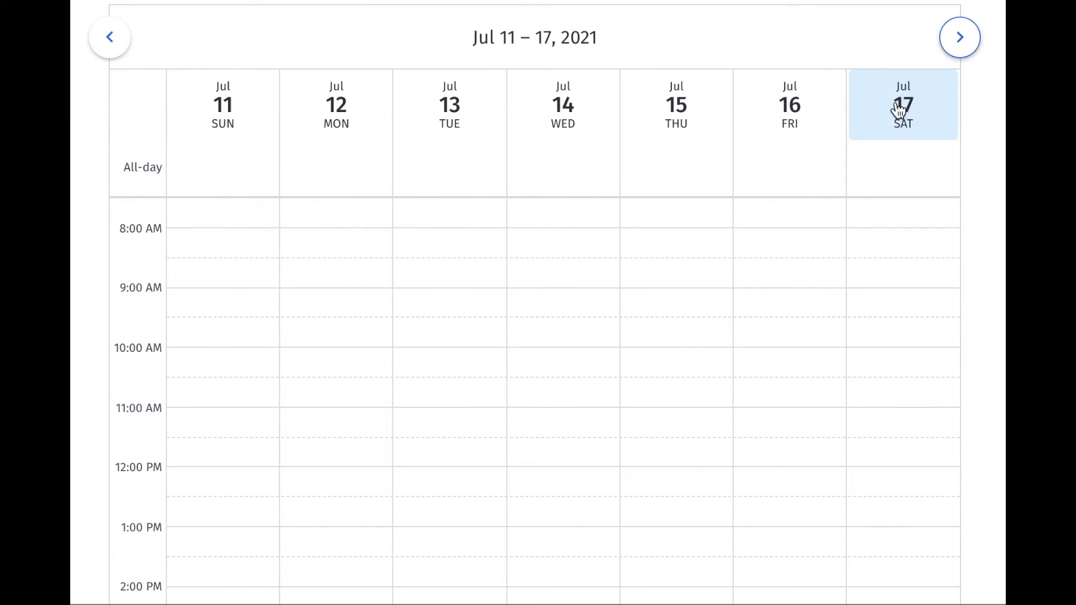
{"action": "left_click", "coordinate": [905, 104]}
{"action": "left_click", "coordinate": [959, 39]}
{"action": "left_click", "coordinate": [238, 133]}
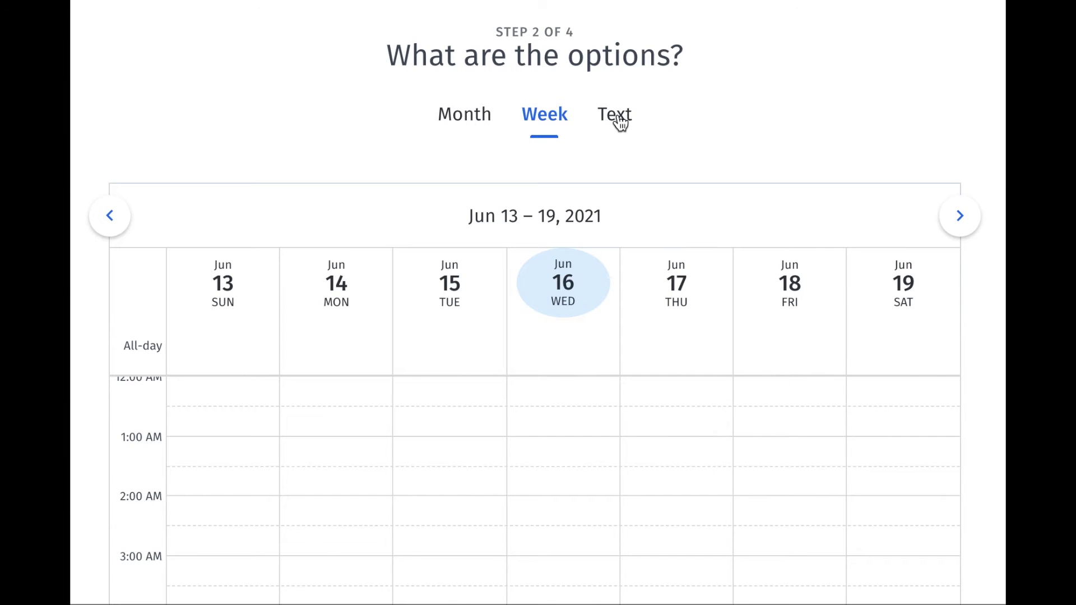
Step: Enter text options 'June 19, 2021', 'June 20, 2021', 'June 21, 2021' and 'June 22'
{"action": "left_click", "coordinate": [620, 122]}
{"action": "type", "text": "June 19, 2021"}
{"action": "left_click", "coordinate": [294, 235]}
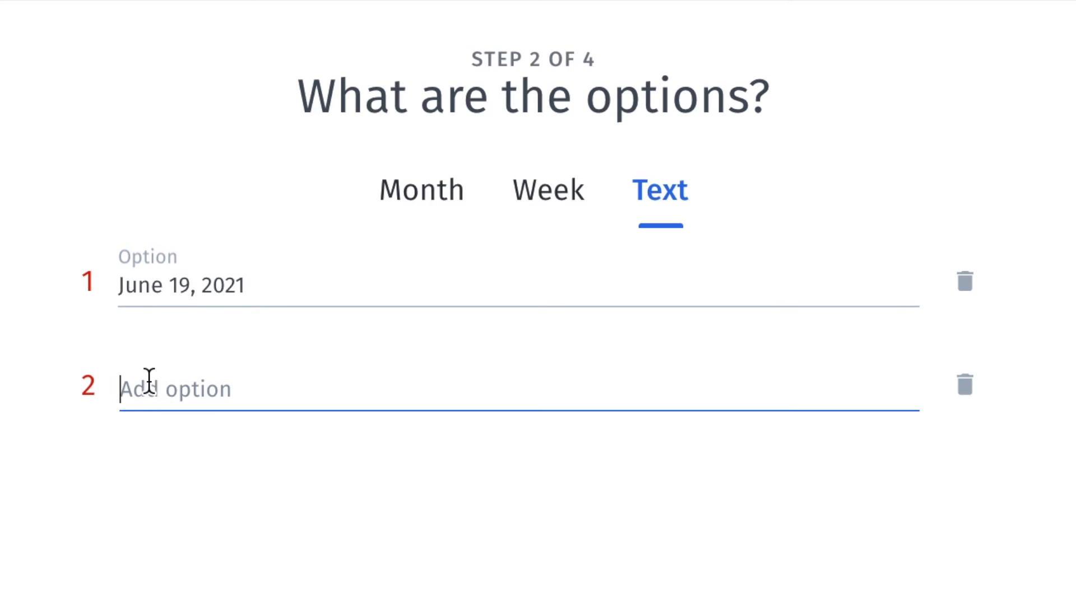
{"action": "type", "text": "June 20, 2021"}
{"action": "key", "text": "Tab"}
{"action": "type", "text": "June 21, 2021"}
{"action": "key", "text": "Tab"}
{"action": "type", "text": "June 22"}
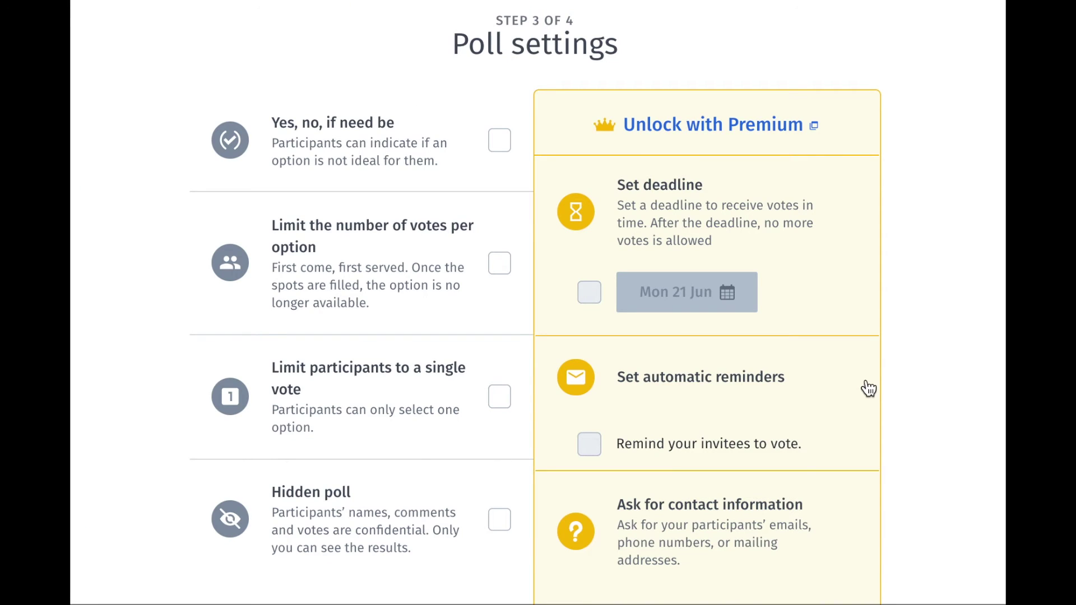
{"action": "scroll", "coordinate": [867, 388], "scroll_direction": "down", "scroll_amount": 2}
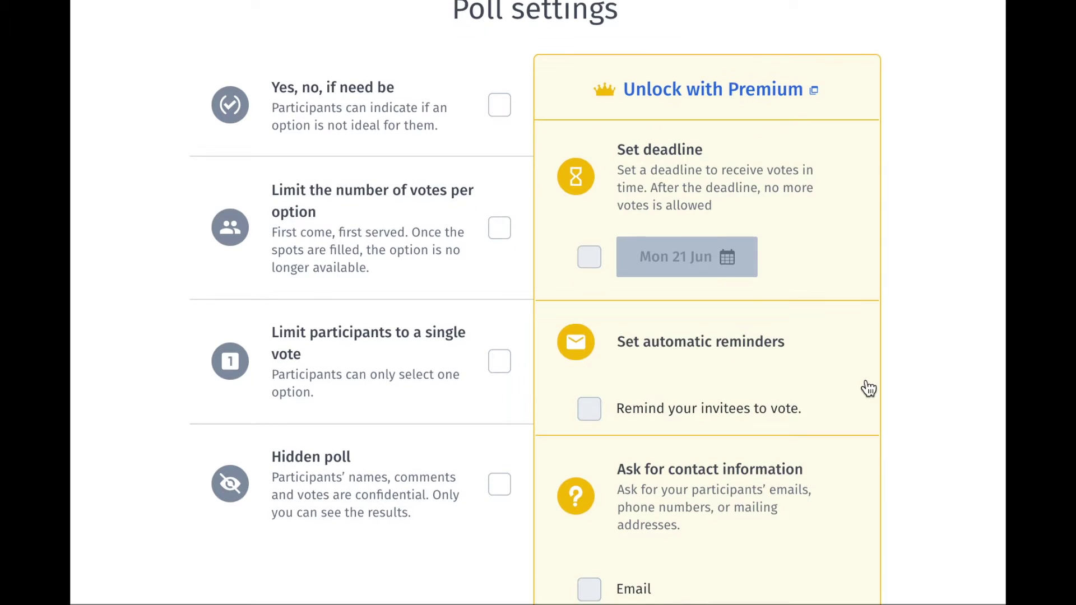
{"action": "scroll", "coordinate": [868, 388], "scroll_direction": "down", "scroll_amount": 5}
{"action": "scroll", "coordinate": [868, 389], "scroll_direction": "down", "scroll_amount": 4}
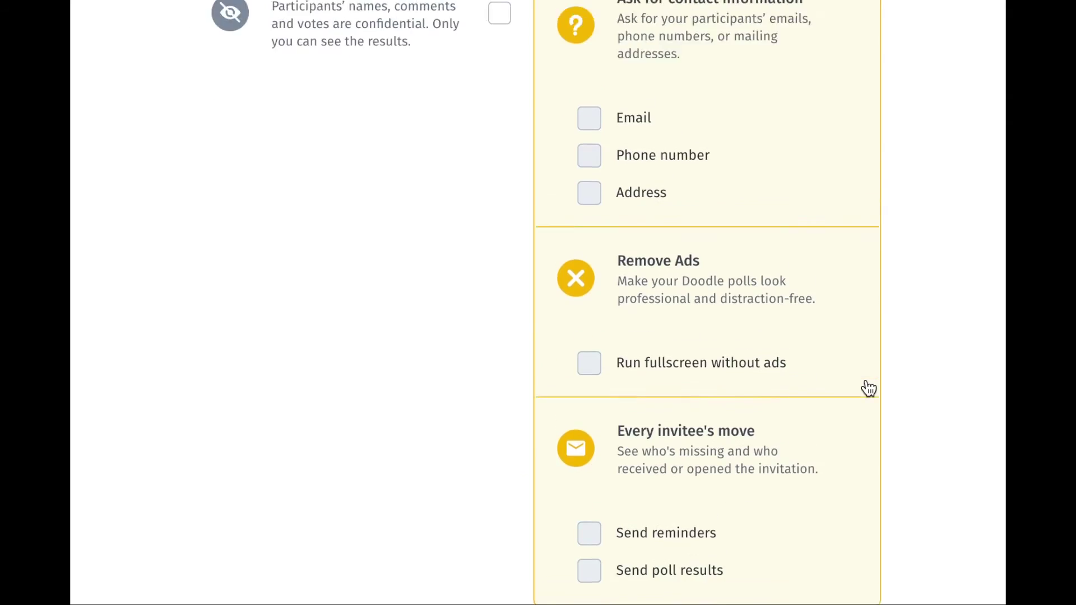
{"action": "scroll", "coordinate": [868, 388], "scroll_direction": "up", "scroll_amount": 8}
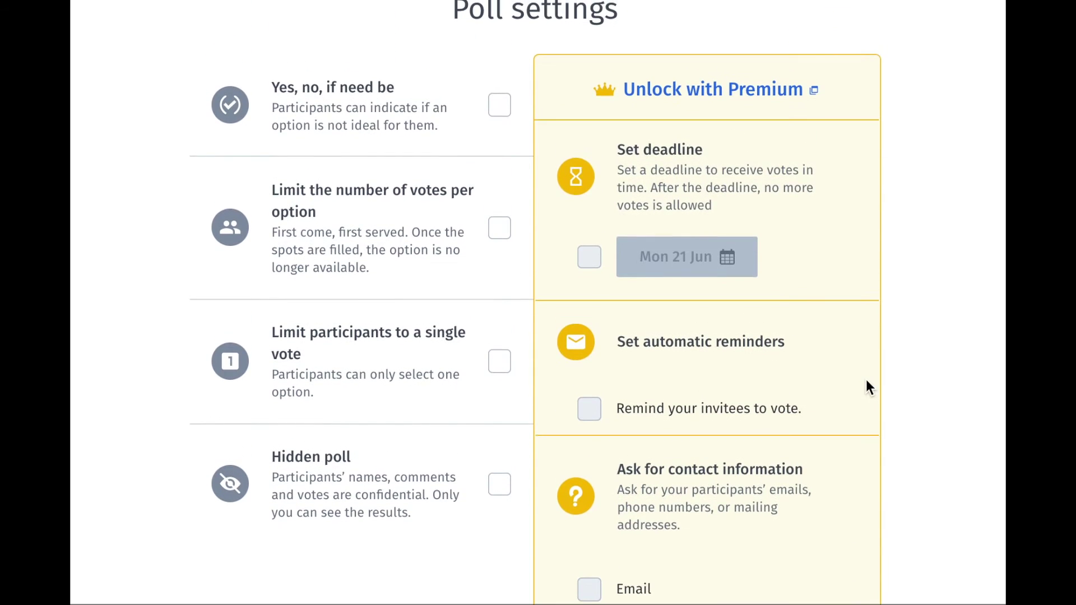
{"action": "scroll", "coordinate": [866, 380], "scroll_direction": "up", "scroll_amount": 1}
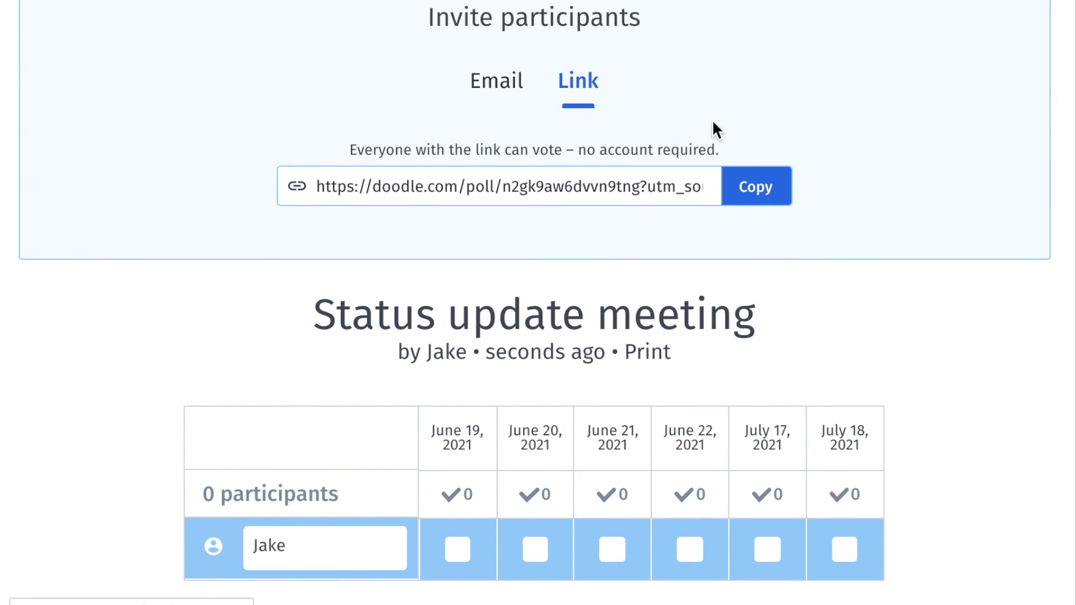
Step: Copy the invite link and tick yes for all six dates, June 19 to July 18
{"action": "left_click", "coordinate": [759, 193]}
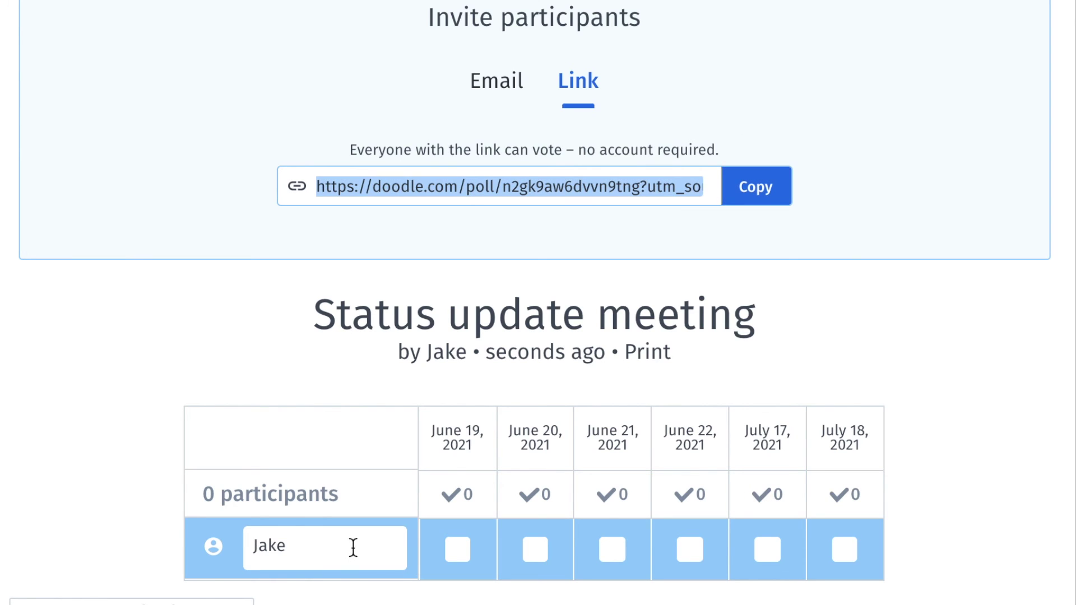
{"action": "left_click", "coordinate": [458, 552]}
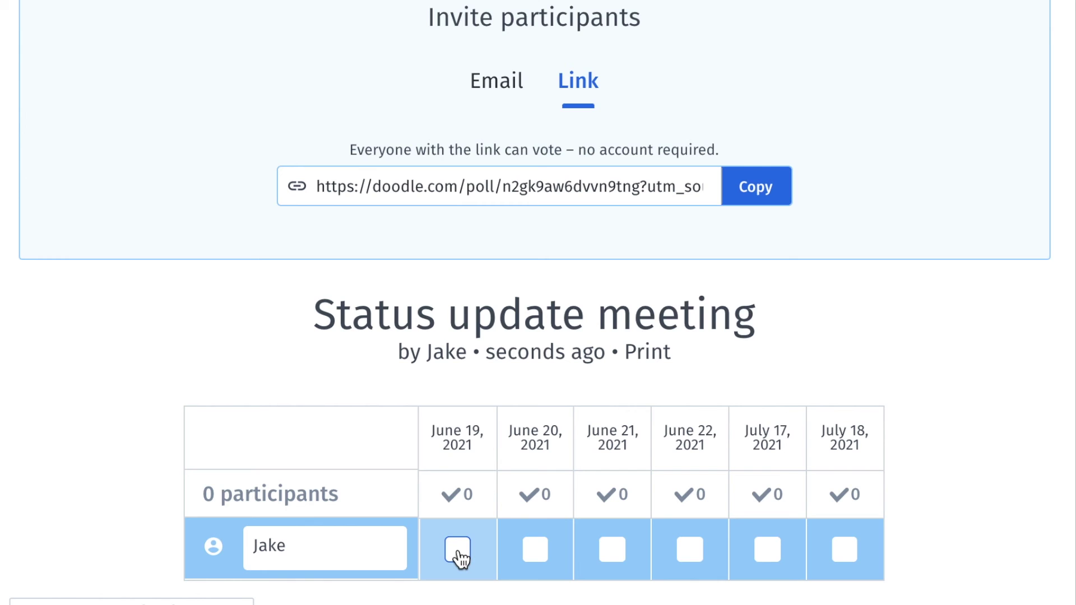
{"action": "left_click", "coordinate": [458, 553]}
{"action": "left_click", "coordinate": [534, 551]}
{"action": "left_click", "coordinate": [612, 551]}
{"action": "left_click", "coordinate": [690, 552]}
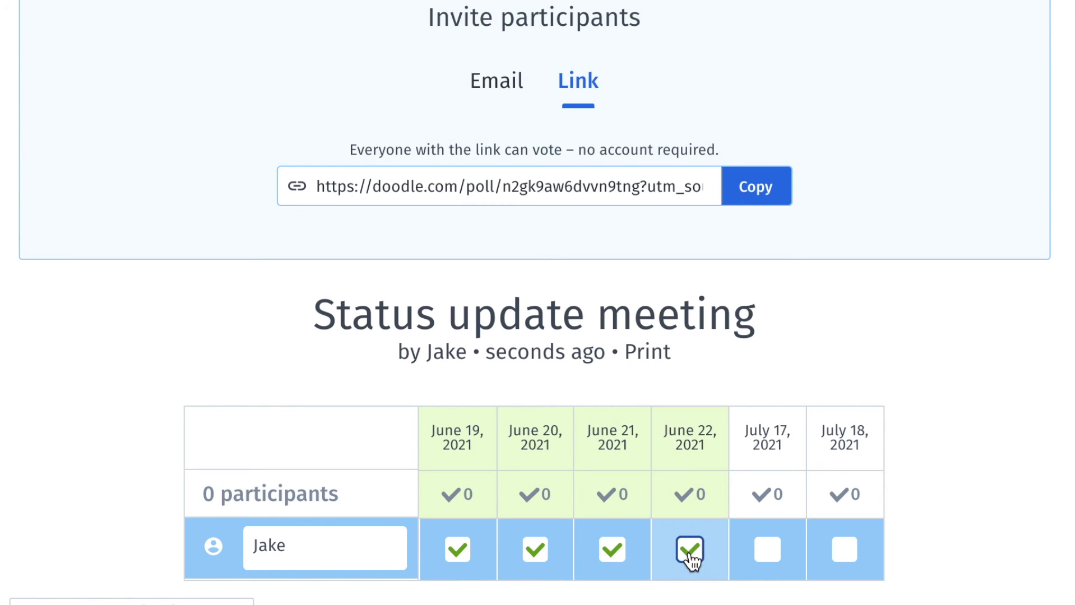
{"action": "left_click", "coordinate": [767, 549]}
{"action": "left_click", "coordinate": [845, 552]}
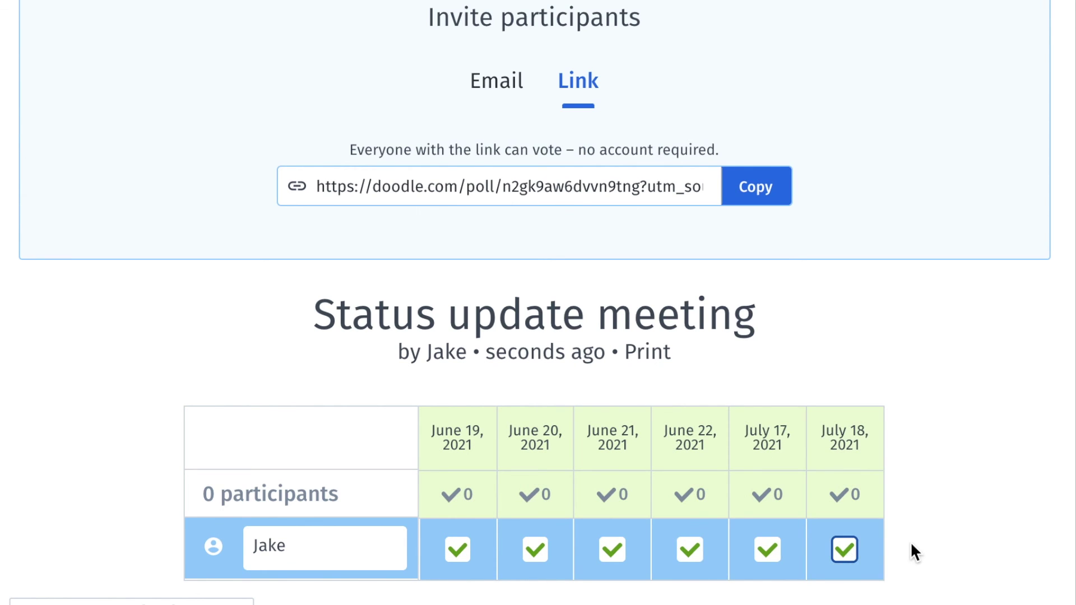
Step: Send the six yes votes and return from the premium offer to the poll
{"action": "scroll", "coordinate": [910, 541], "scroll_direction": "down", "scroll_amount": 2}
{"action": "left_click", "coordinate": [970, 570]}
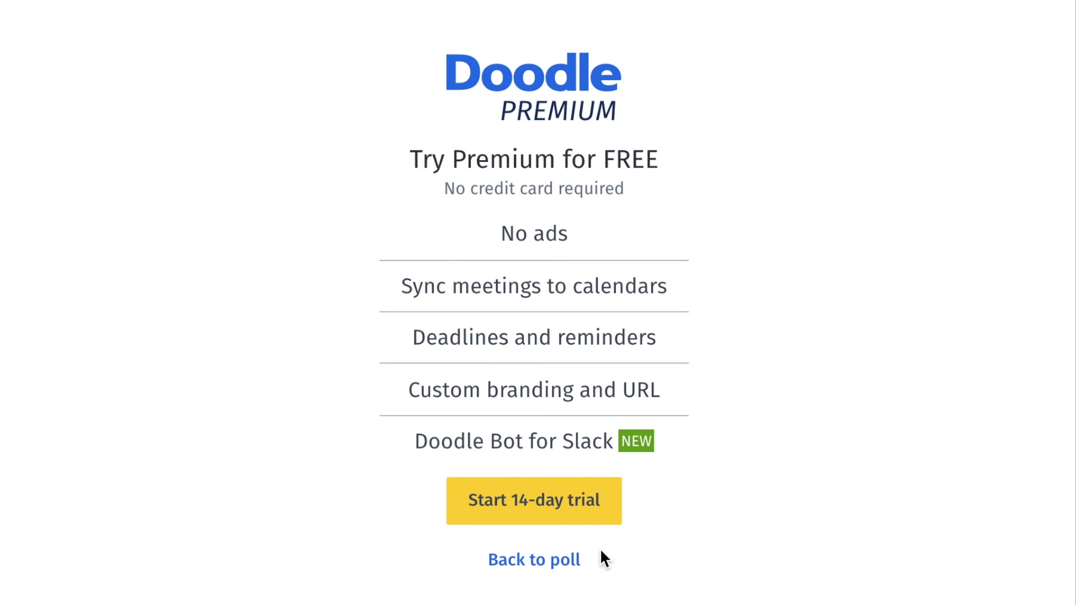
{"action": "left_click", "coordinate": [548, 560]}
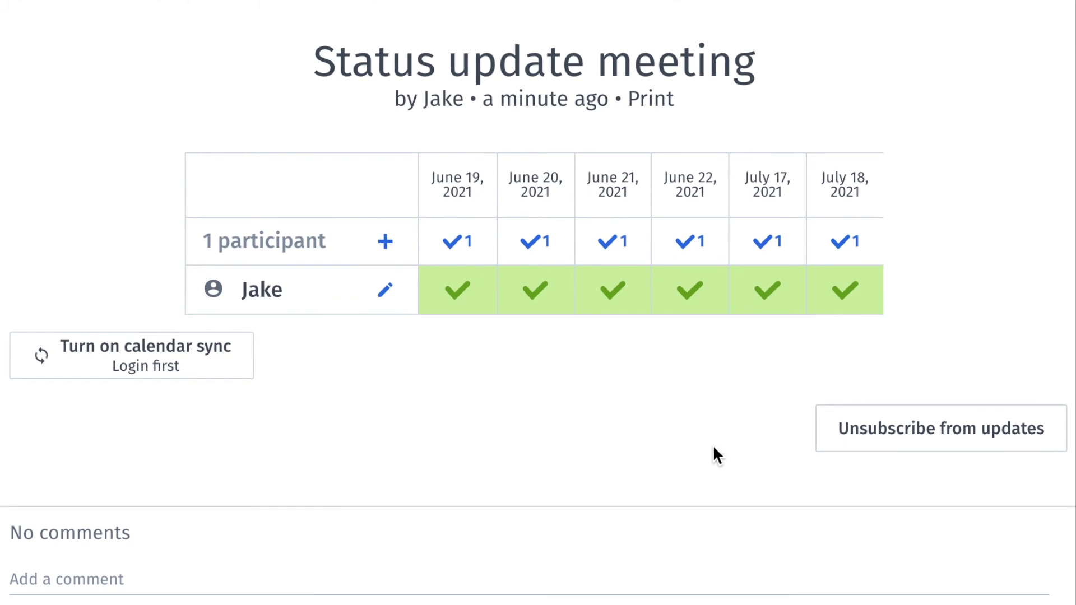